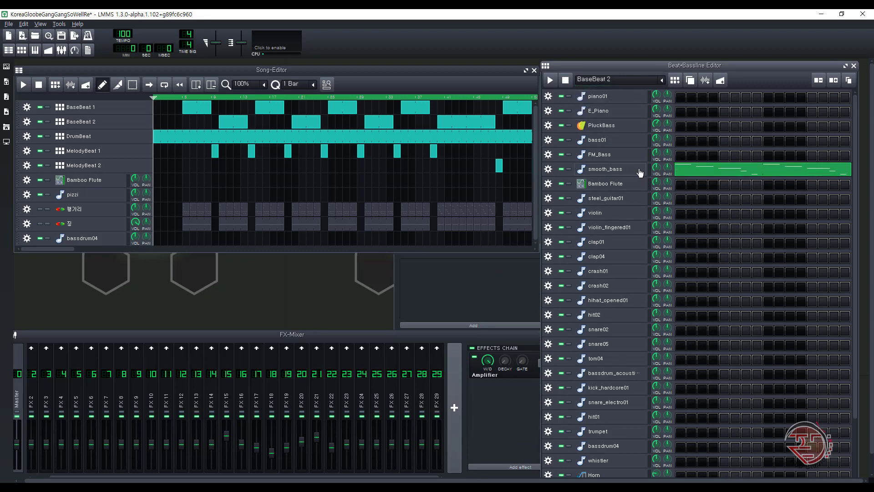
# Step: Open BaseBeat 2's smooth_bass notes in the Piano-Roll, play them with the instrument settings shown, and close both windows
pyautogui.doubleClick(703, 172)
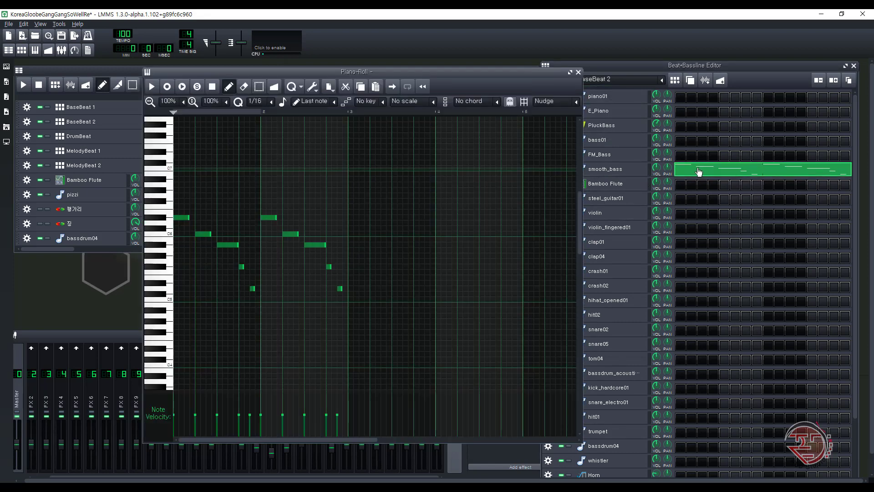
pyautogui.press('space')
pyautogui.click(631, 172)
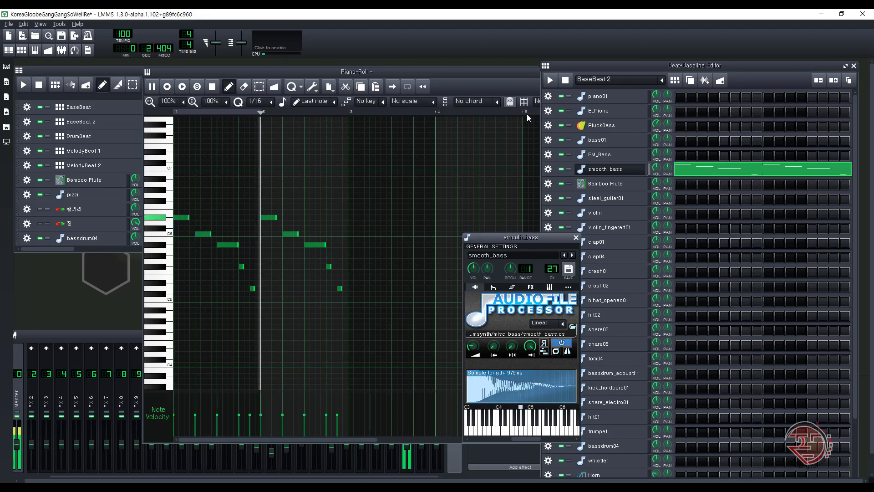
pyautogui.click(520, 89)
pyautogui.click(579, 72)
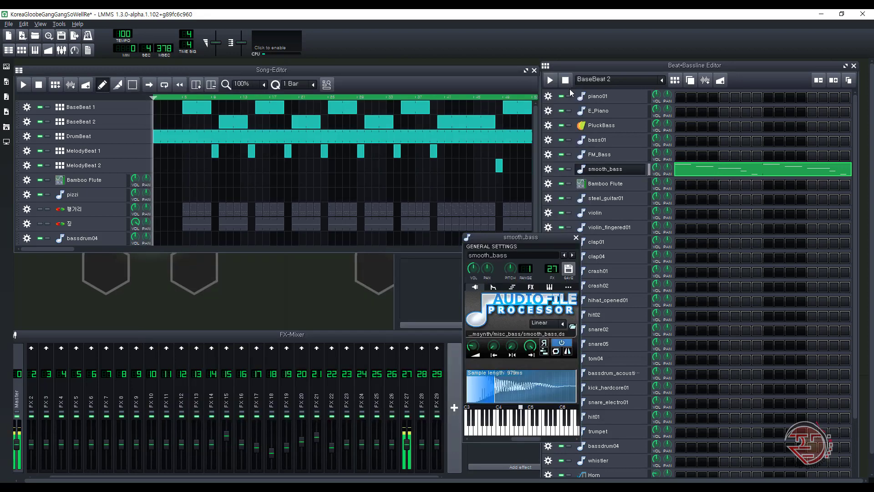
pyautogui.click(641, 146)
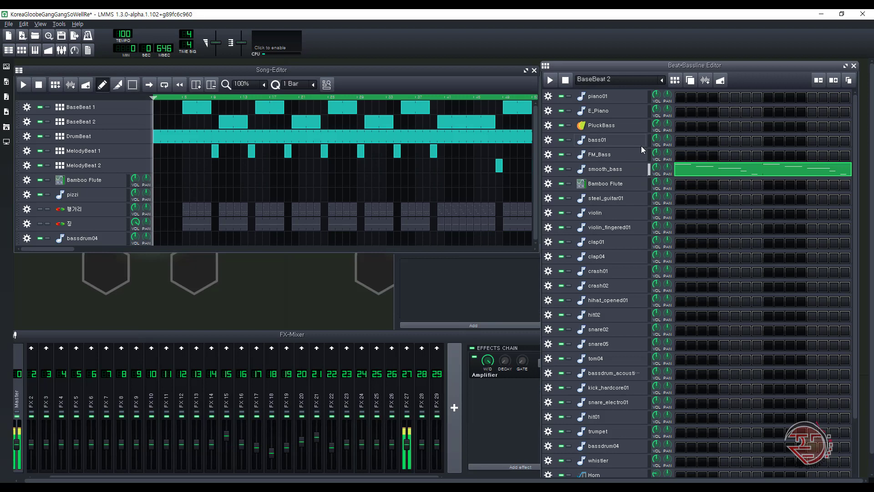
# Step: Show the DrumBeat pattern in the Beat+Bassline Editor and play it with its lower tracks in view
pyautogui.click(661, 80)
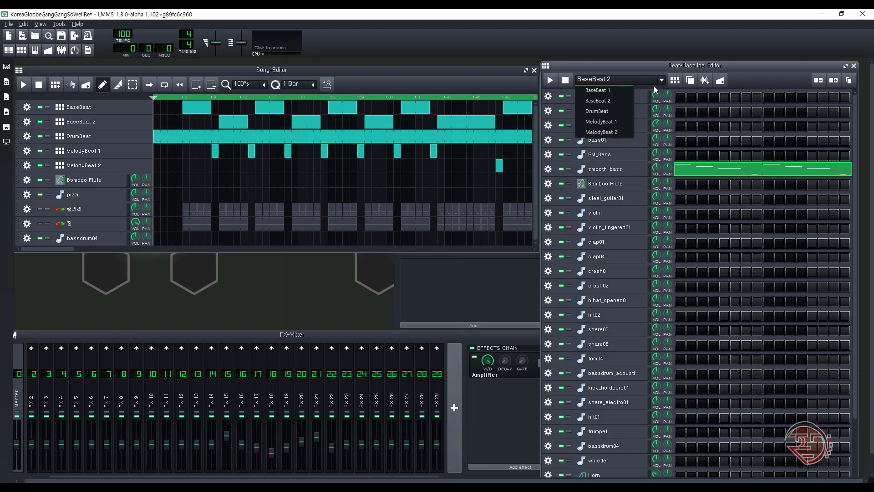
pyautogui.click(612, 112)
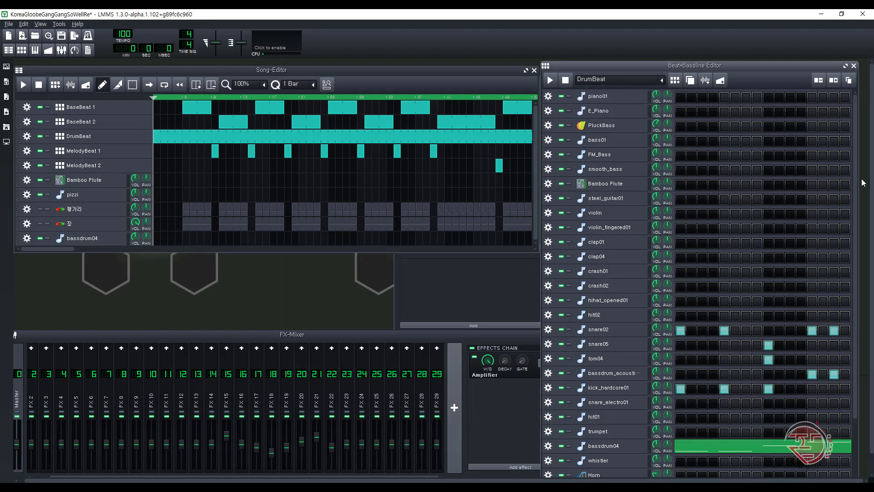
pyautogui.scroll(-2, 851, 234)
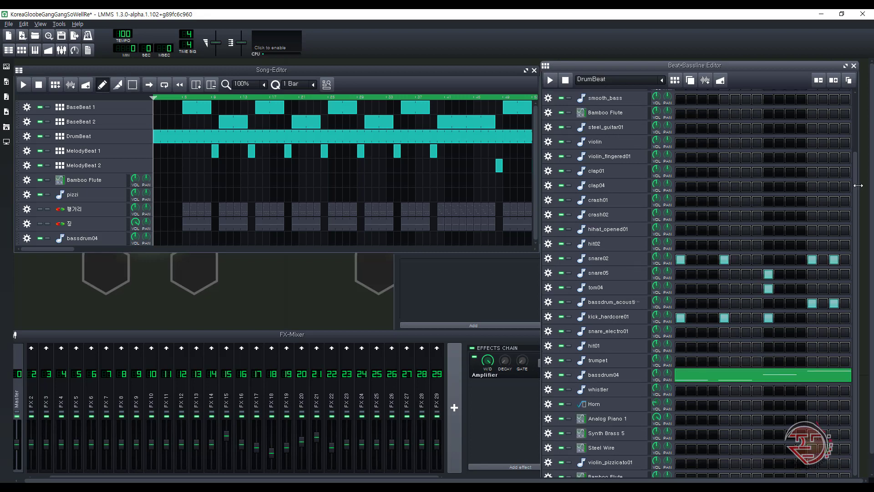
pyautogui.press('space')
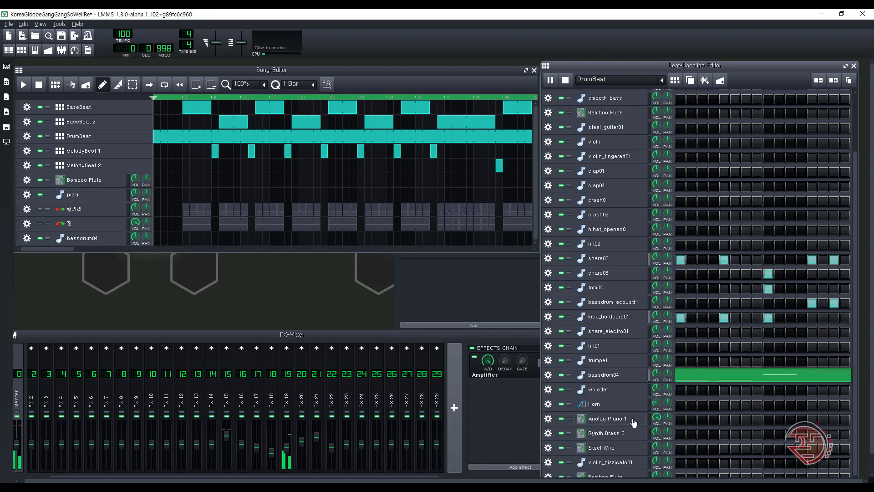
# Step: Examine DrumBeat's bassdrum04 notes and instrument settings during playback, close the Piano-Roll, and stop playback
pyautogui.doubleClick(716, 378)
pyautogui.click(628, 376)
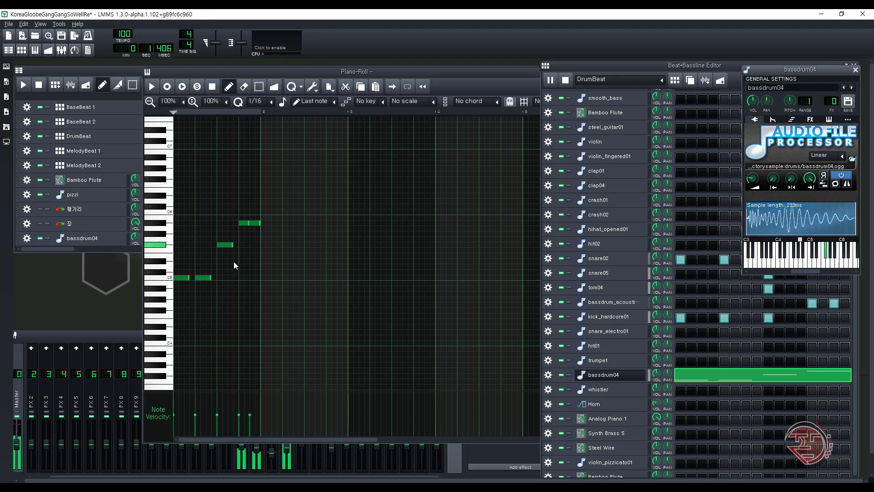
pyautogui.click(507, 85)
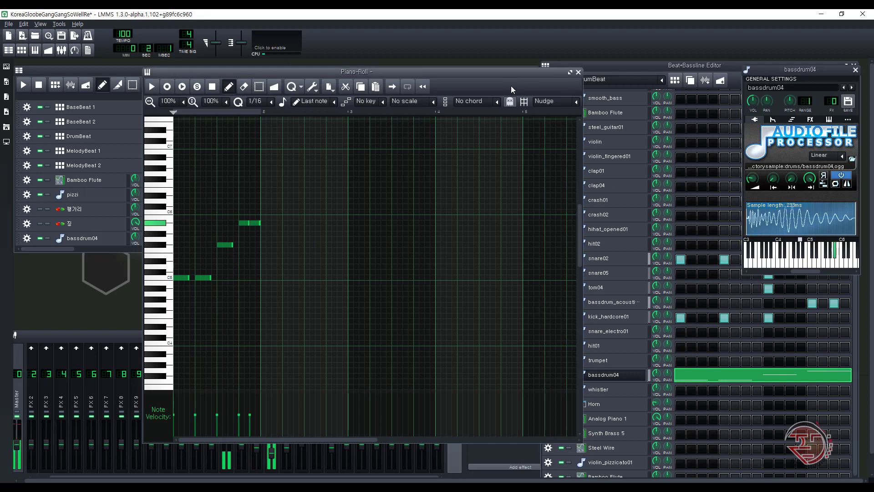
pyautogui.click(578, 73)
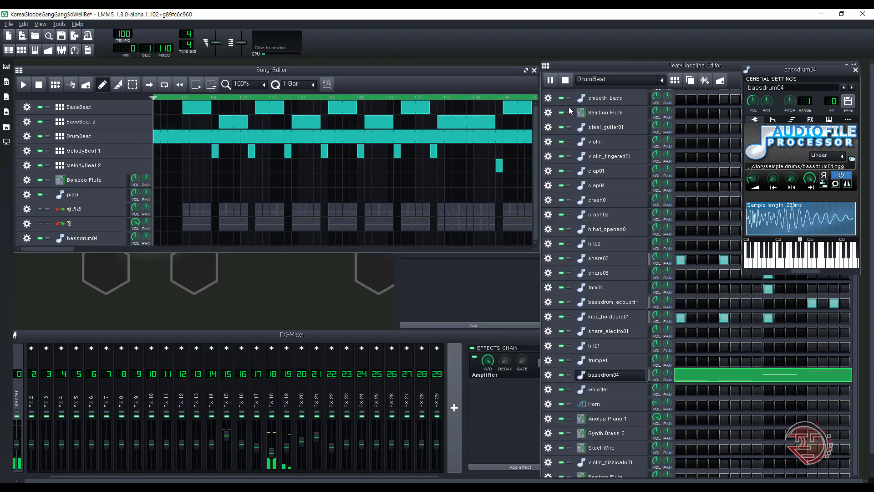
pyautogui.click(550, 81)
# Step: Switch the Beat+Bassline Editor to MelodyBeat 1 and view the trumpet's instrument settings and its notes in the Piano-Roll
pyautogui.click(661, 80)
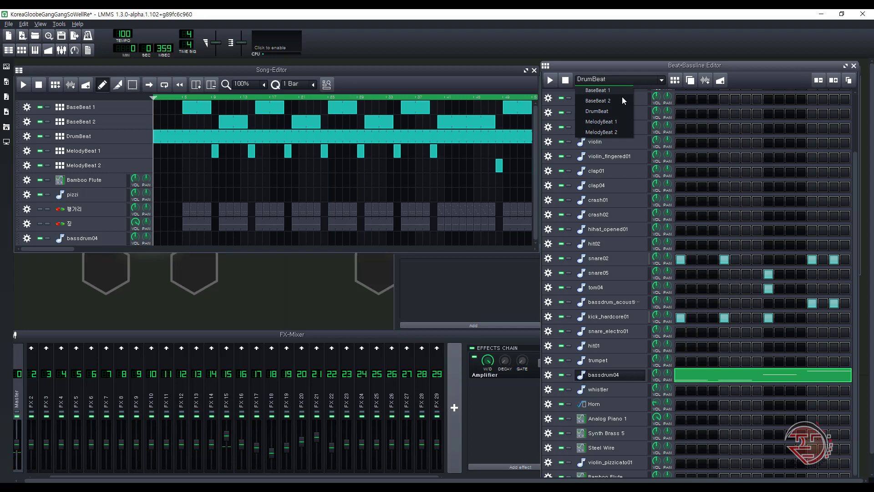
pyautogui.click(608, 121)
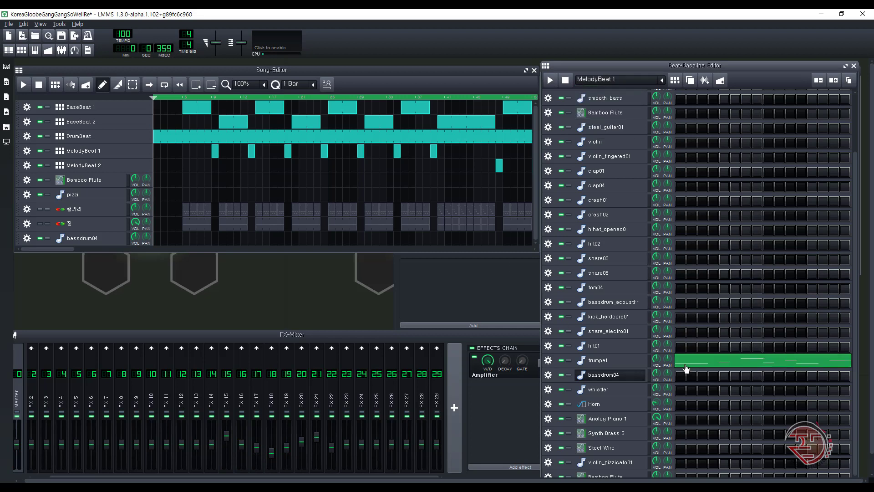
pyautogui.click(636, 363)
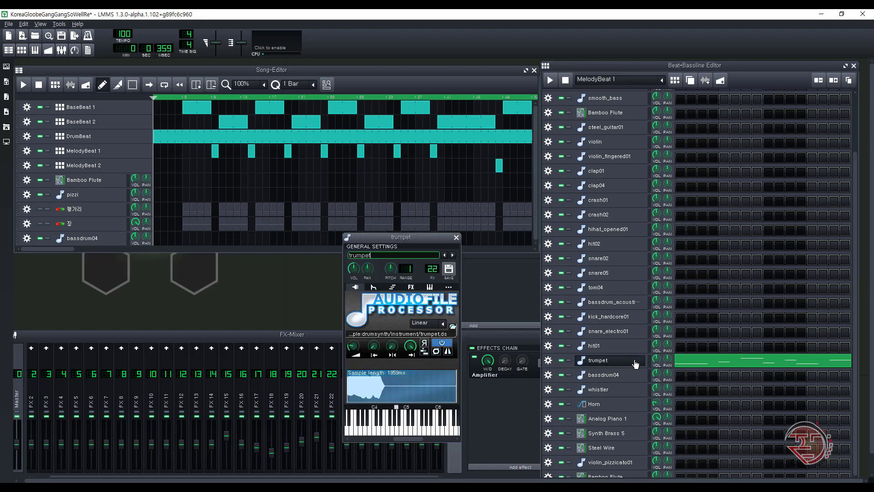
pyautogui.doubleClick(697, 365)
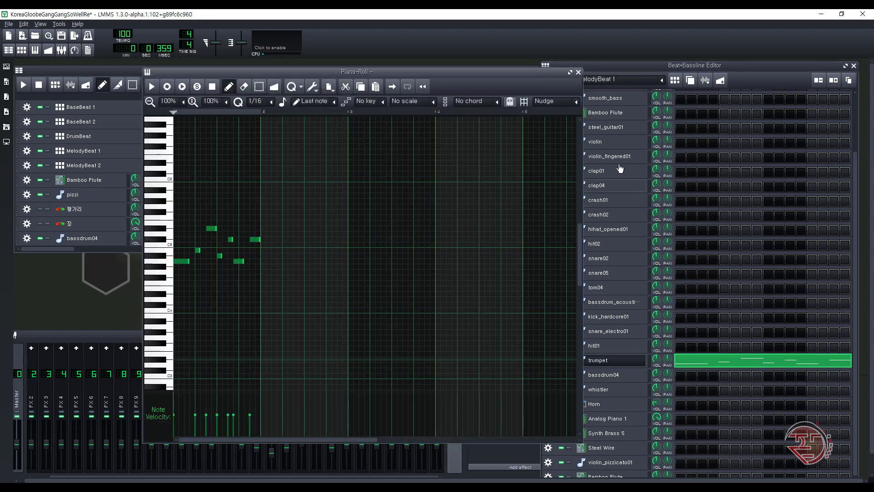
pyautogui.click(635, 363)
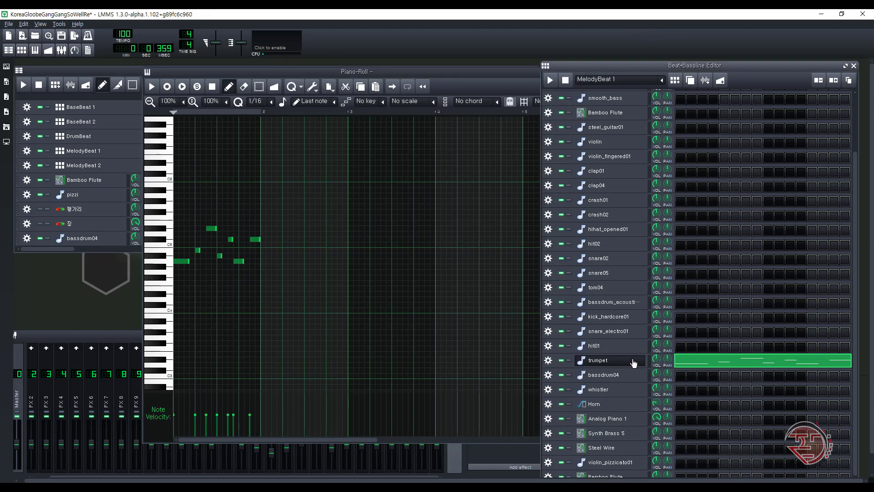
# Step: Play the MelodyBeat 1 trumpet notes with the trumpet's instrument settings shown, and stop playback
pyautogui.click(458, 82)
pyautogui.press('space')
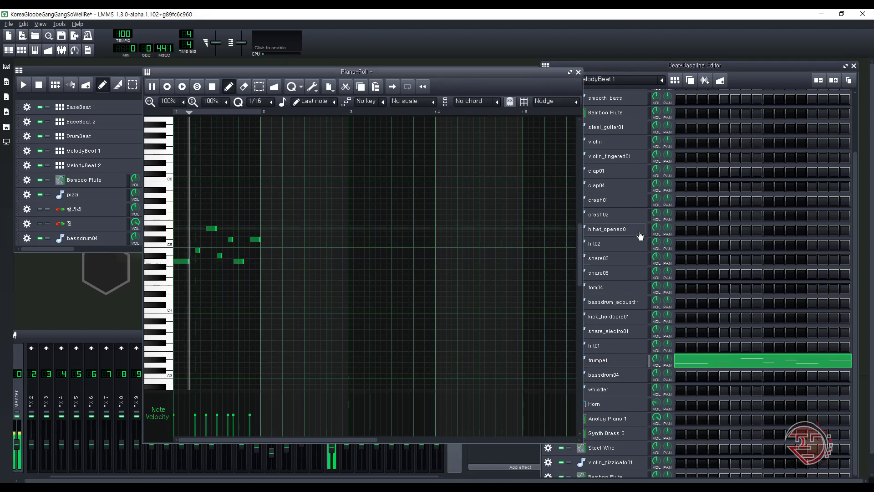
pyautogui.click(626, 360)
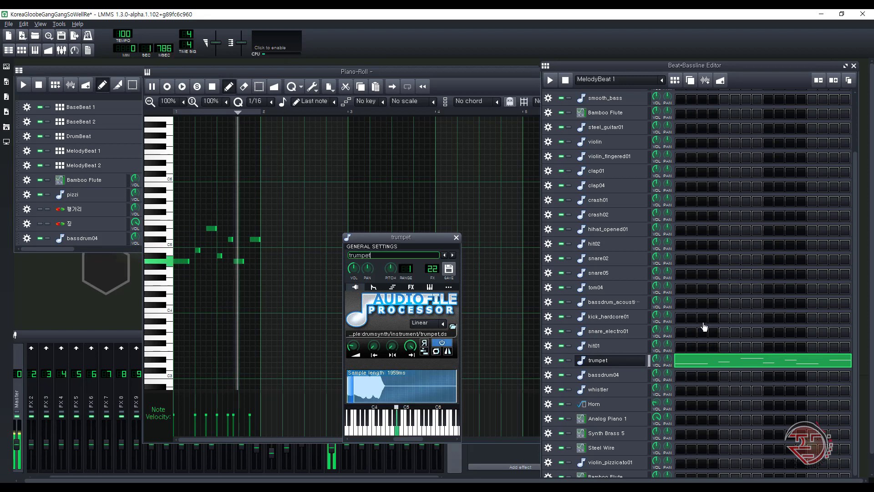
pyautogui.click(553, 80)
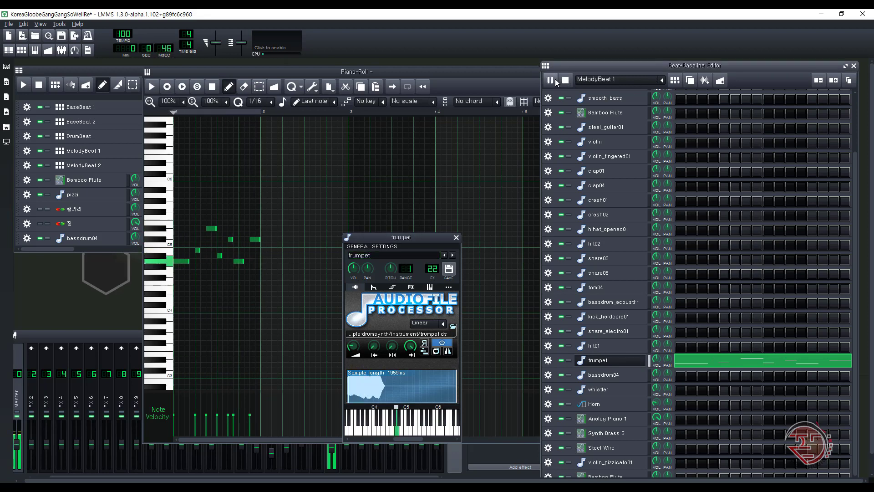
pyautogui.click(552, 80)
# Step: Switch the Beat+Bassline Editor to MelodyBeat 2 and open its trumpet notes in the Piano-Roll
pyautogui.click(661, 82)
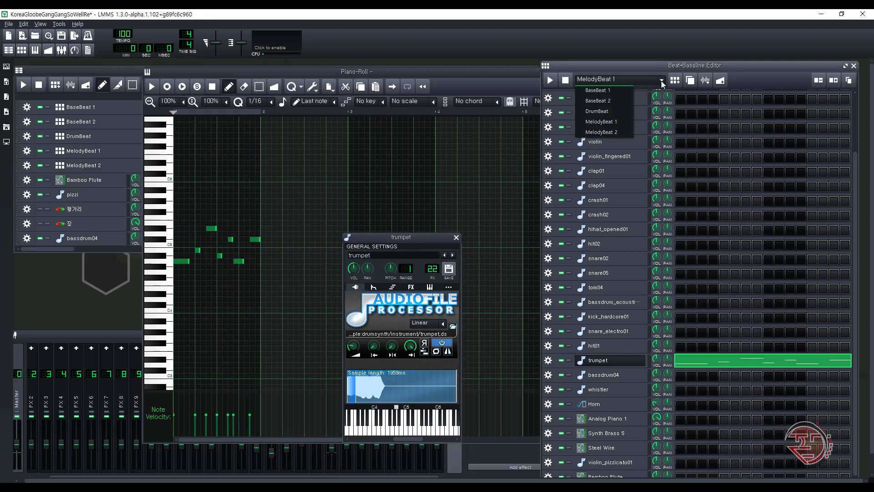
pyautogui.click(611, 132)
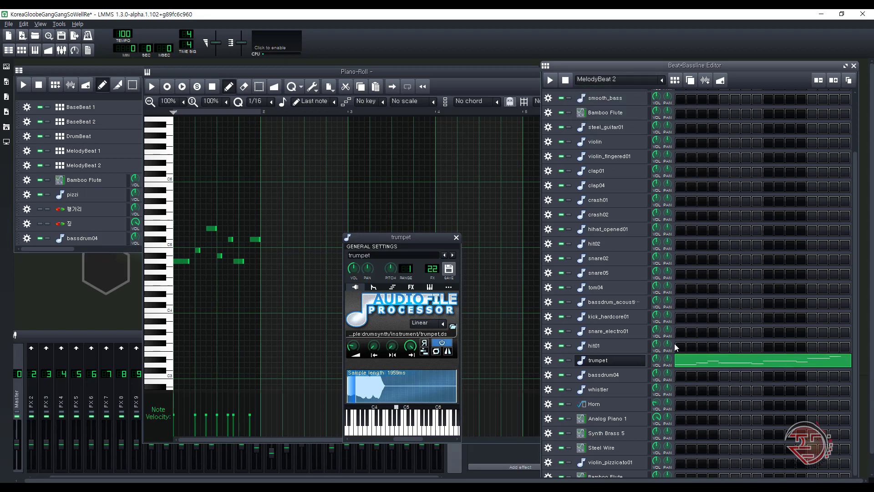
pyautogui.doubleClick(700, 363)
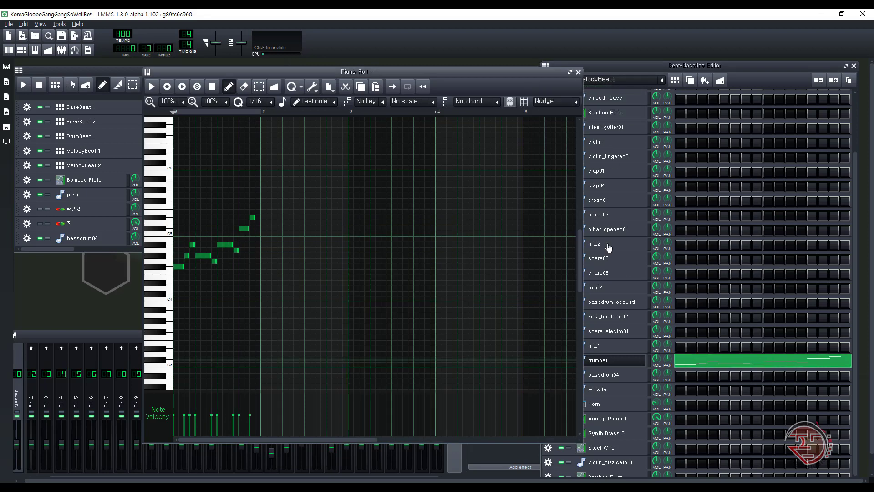
# Step: Play MelodyBeat 2 with the trumpet's instrument settings shown, and close those settings
pyautogui.doubleClick(634, 362)
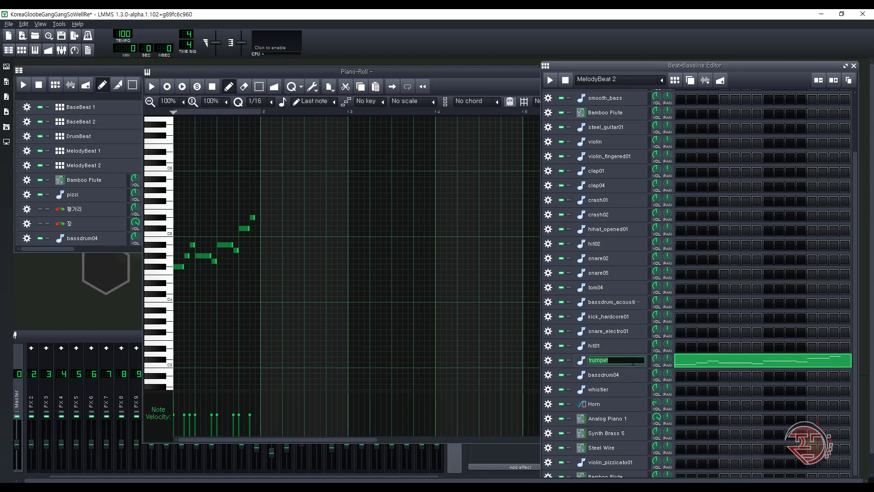
pyautogui.click(636, 351)
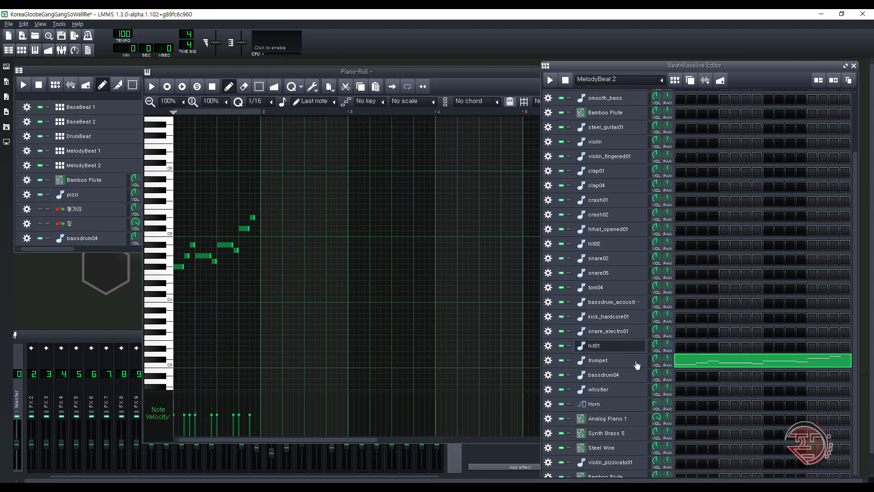
pyautogui.click(637, 360)
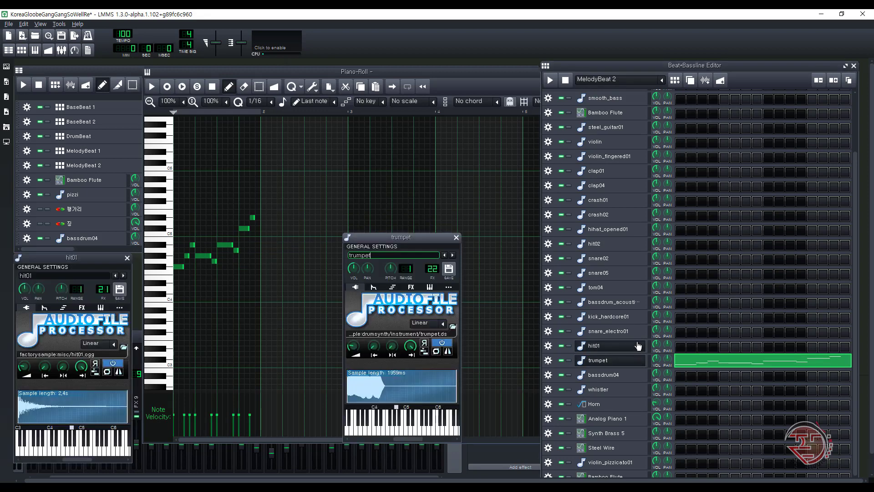
pyautogui.click(637, 347)
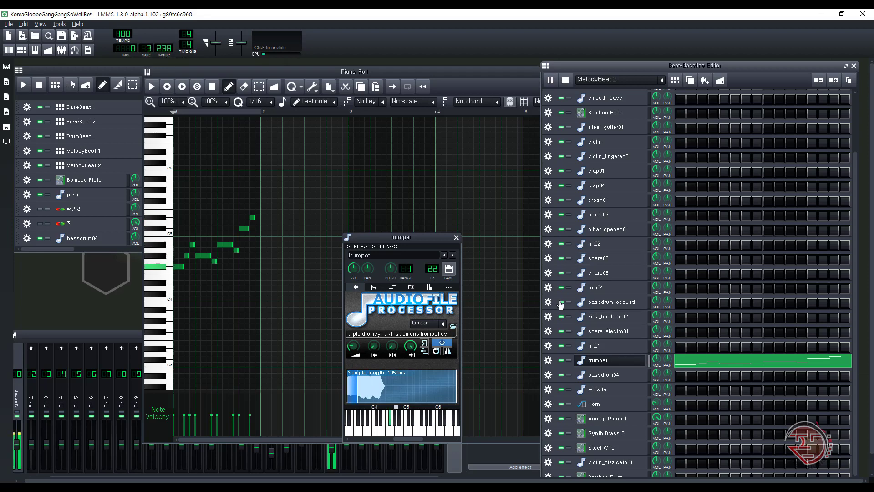
pyautogui.click(637, 361)
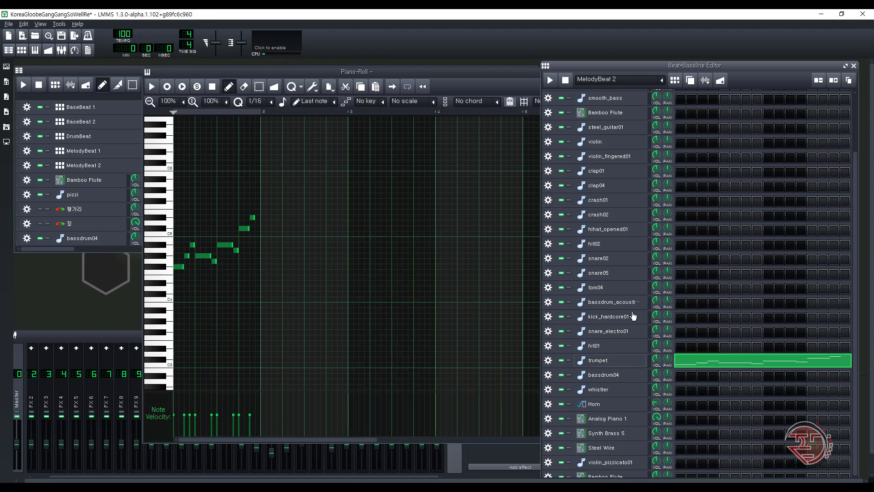
# Step: Return to the Song-Editor and unmute the 꽹가리 track
pyautogui.click(661, 80)
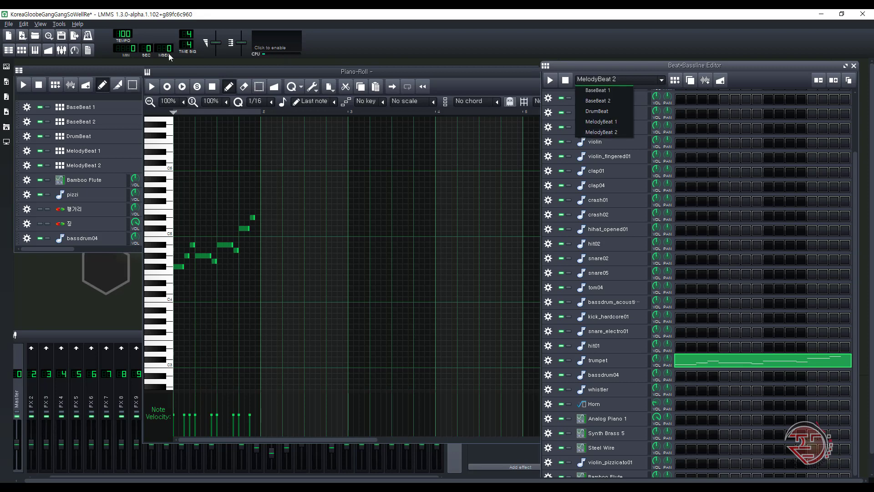
pyautogui.click(92, 71)
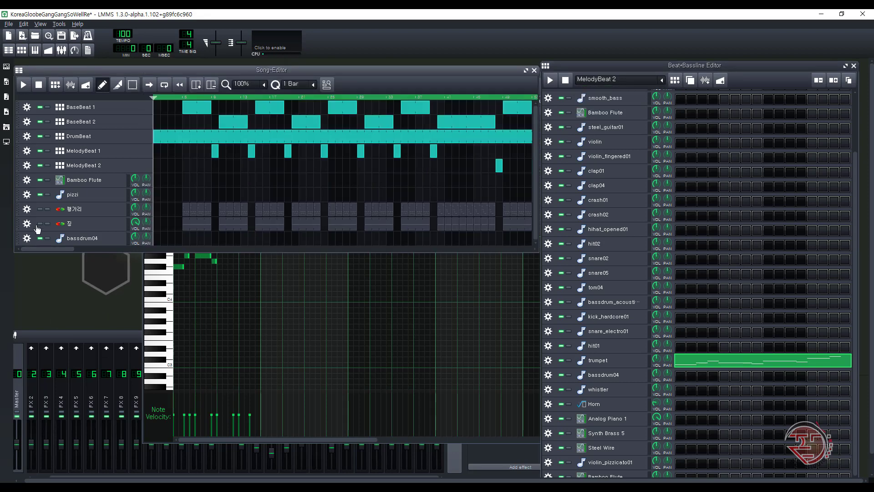
pyautogui.click(40, 210)
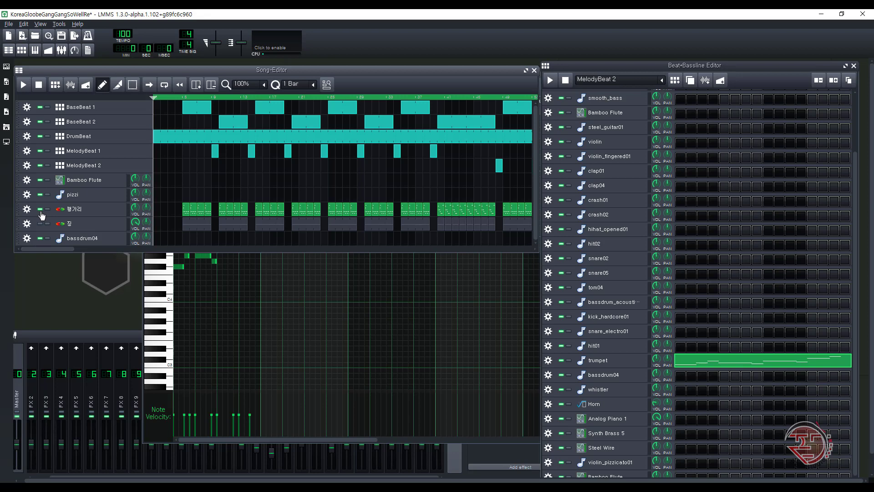
# Step: Open the first clip of the 꽹가리 track in the Piano-Roll
pyautogui.doubleClick(186, 213)
pyautogui.click(96, 209)
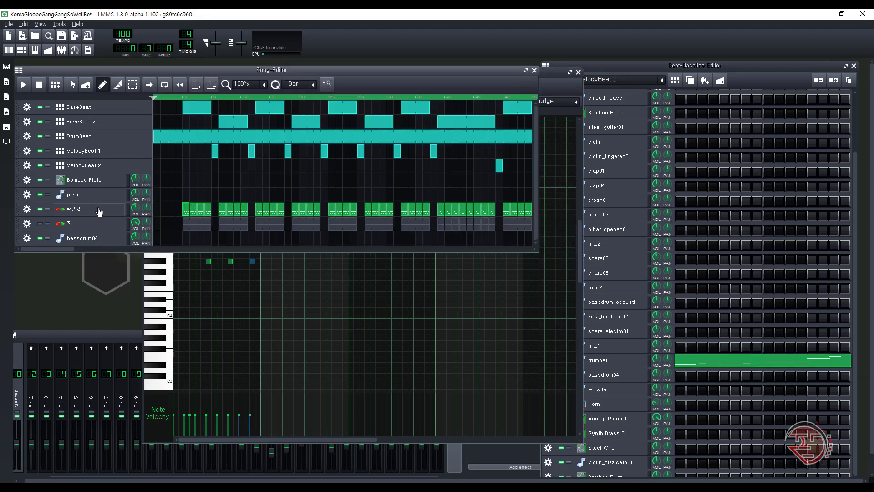
pyautogui.click(184, 213)
pyautogui.doubleClick(184, 213)
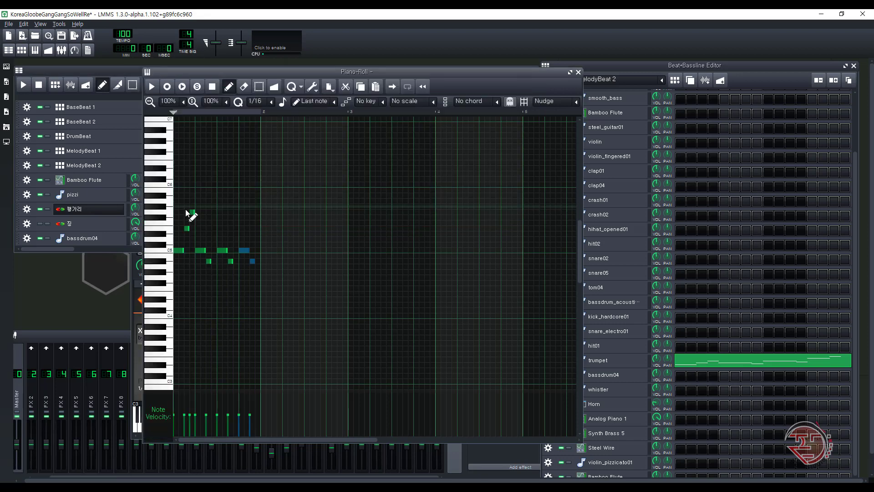
# Step: Play the 꽹가리 clip and view its notes and the track's VeSTige X Crash instrument settings
pyautogui.press('space')
pyautogui.click(90, 209)
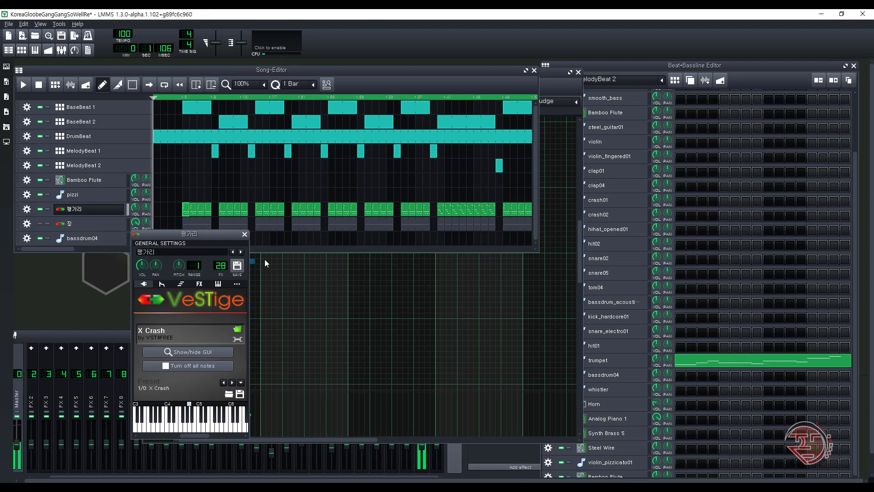
pyautogui.click(568, 103)
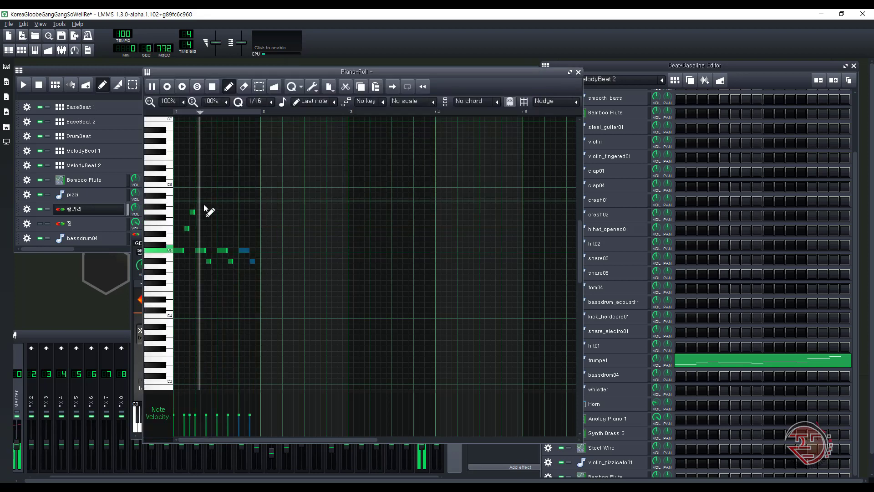
pyautogui.click(135, 328)
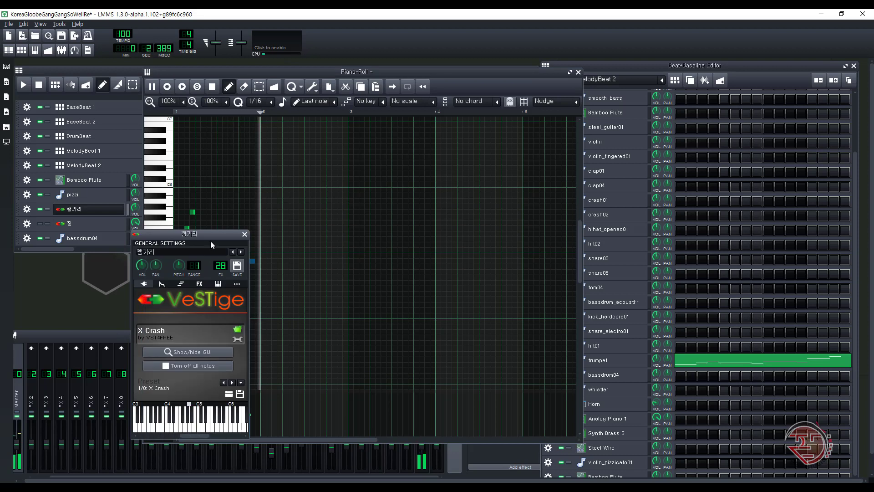
# Step: Move the 꽹가리 instrument settings aside while its clip plays, stop the playback and close the Piano-Roll
pyautogui.moveTo(211, 231); pyautogui.dragTo(397, 224)
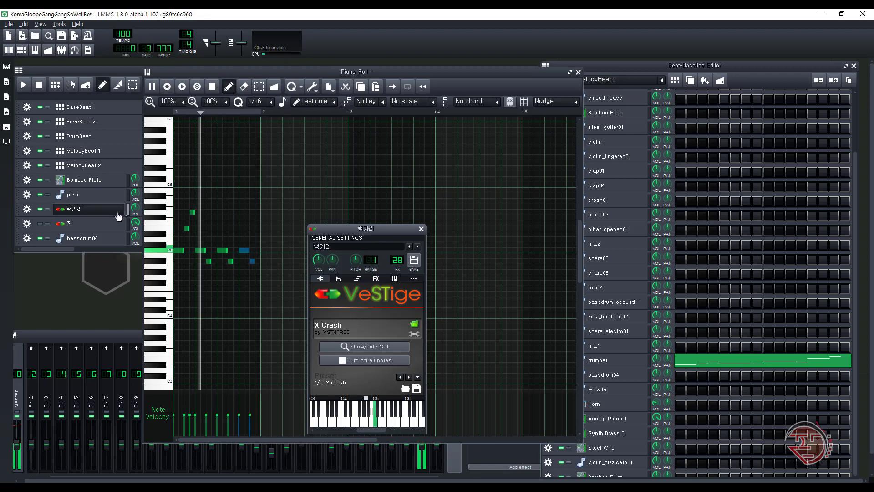
pyautogui.click(152, 86)
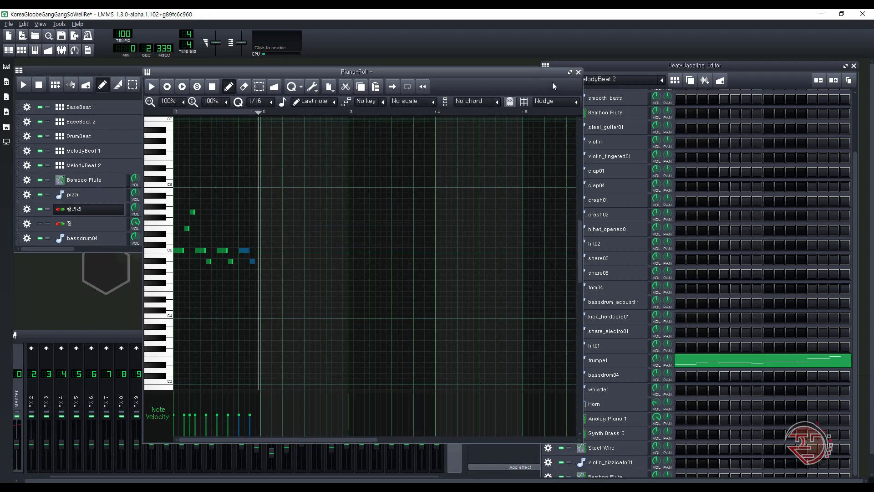
pyautogui.click(578, 72)
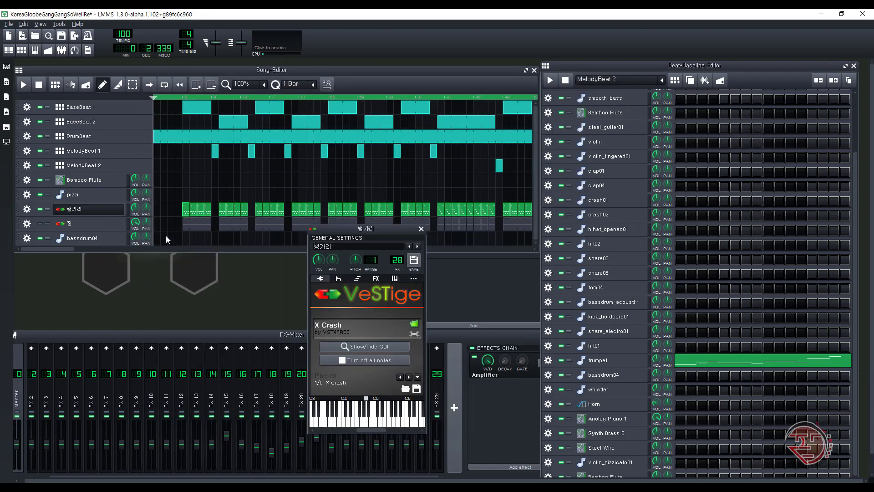
# Step: Show the 징 track's instrument settings and unmute the track
pyautogui.click(97, 214)
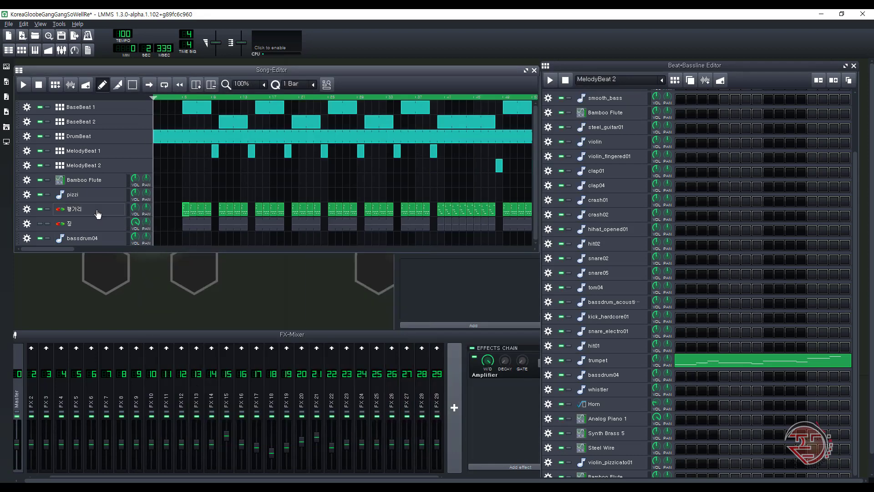
pyautogui.click(97, 214)
pyautogui.click(88, 224)
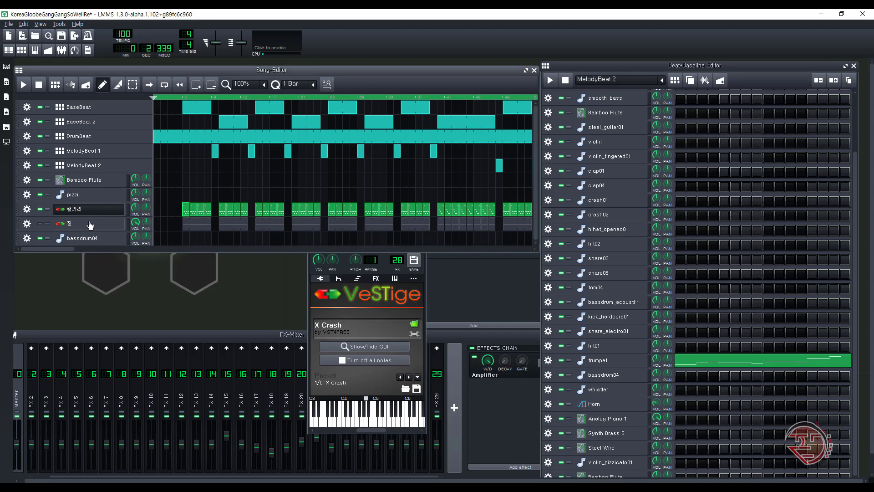
pyautogui.click(40, 224)
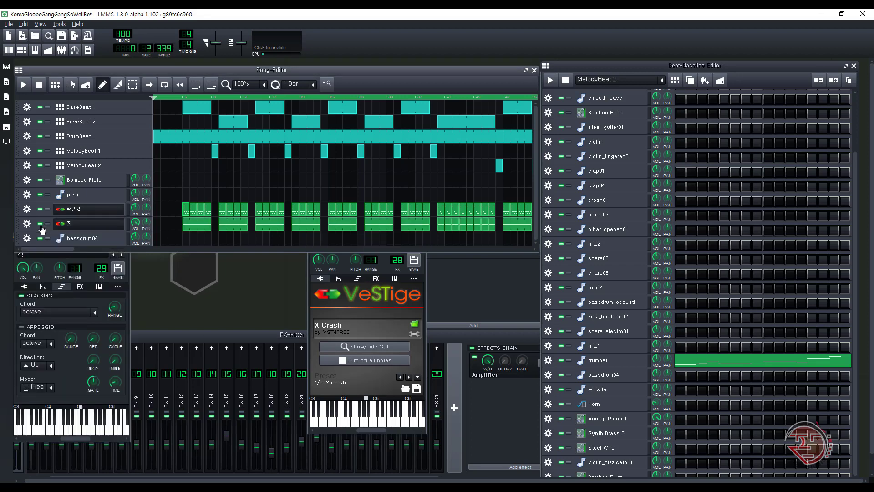
# Step: Play the first 징 clip briefly in the Piano-Roll, and mute the 꽹가리 track in the Song-Editor
pyautogui.doubleClick(199, 228)
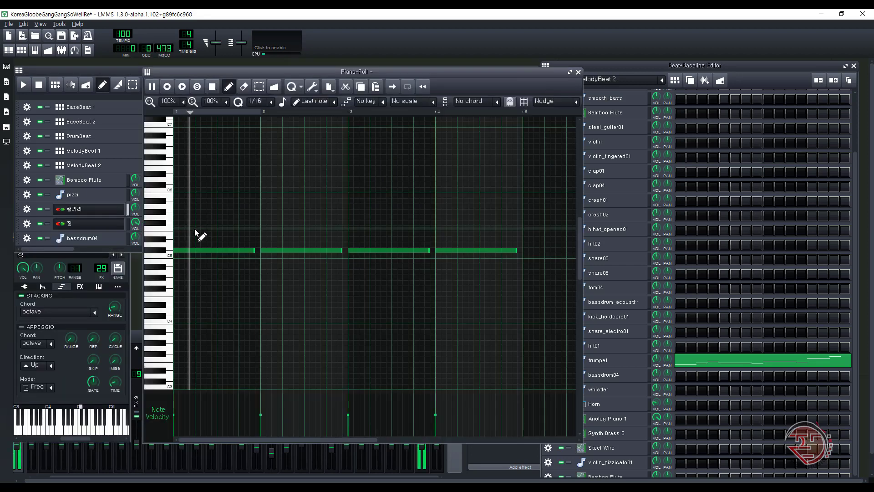
pyautogui.press('space')
pyautogui.click(103, 210)
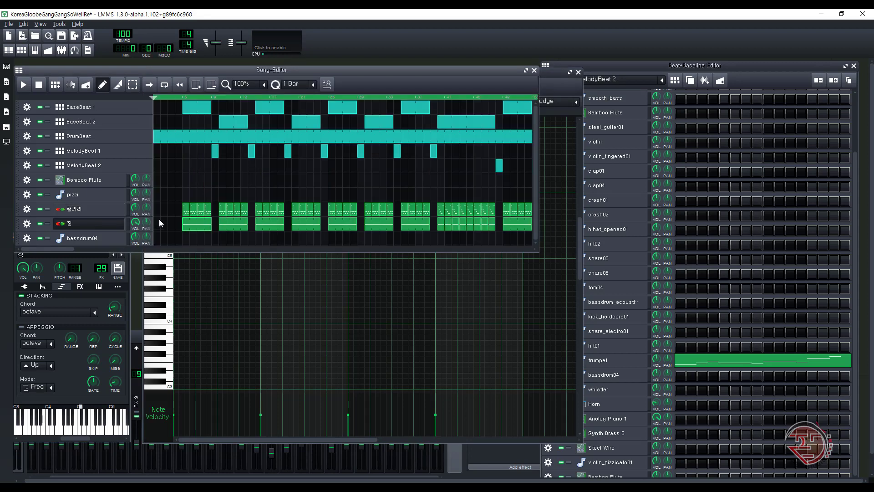
pyautogui.click(40, 210)
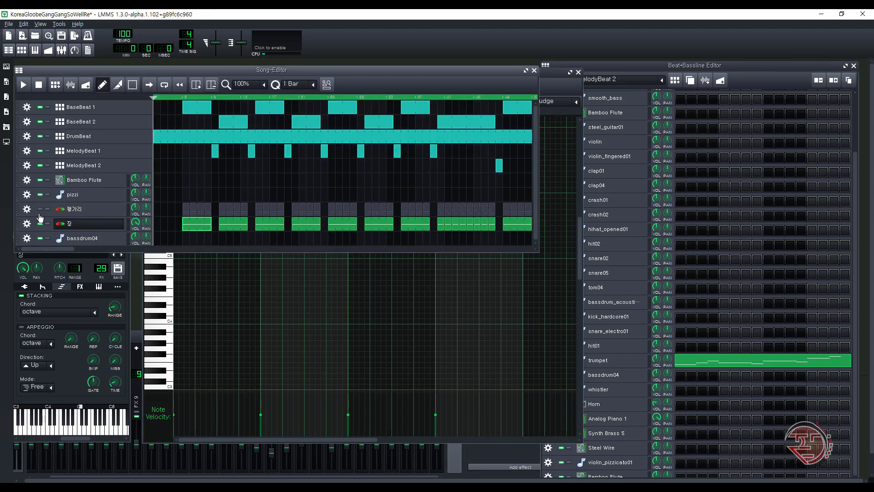
# Step: Play the first clip of the 징 track alone in the Piano-Roll, and close the track's instrument settings
pyautogui.doubleClick(194, 232)
pyautogui.press('space')
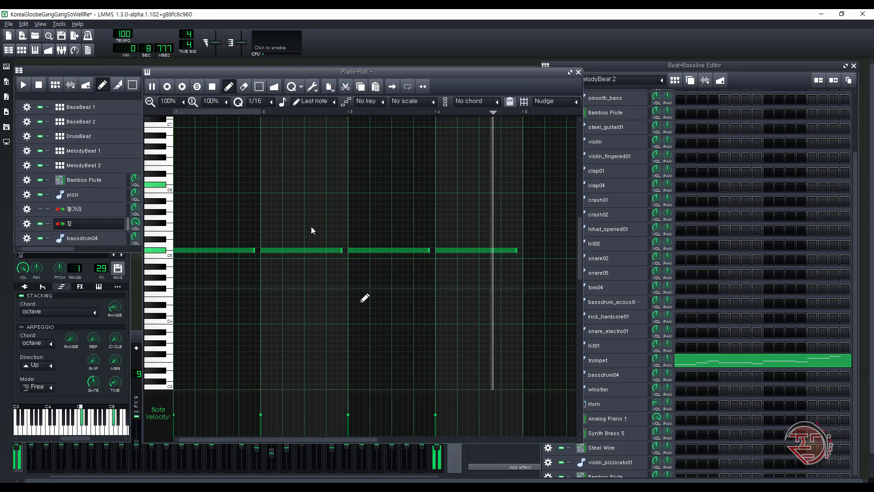
pyautogui.press('space')
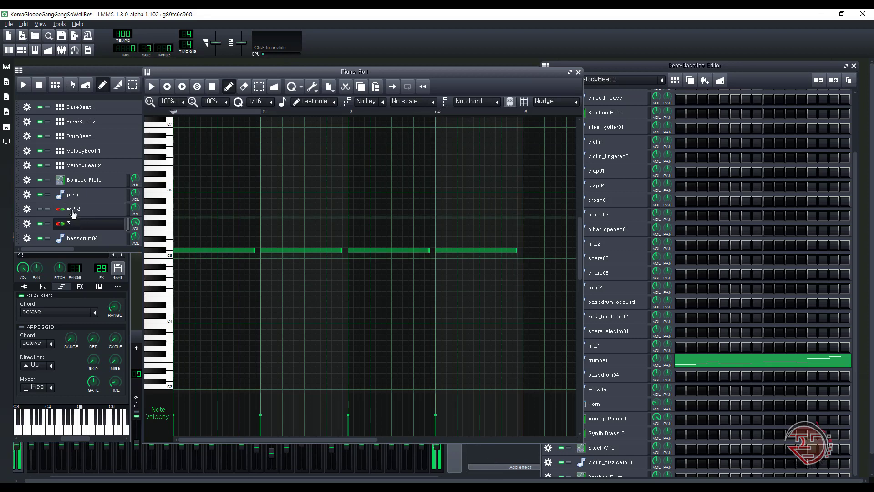
pyautogui.click(102, 225)
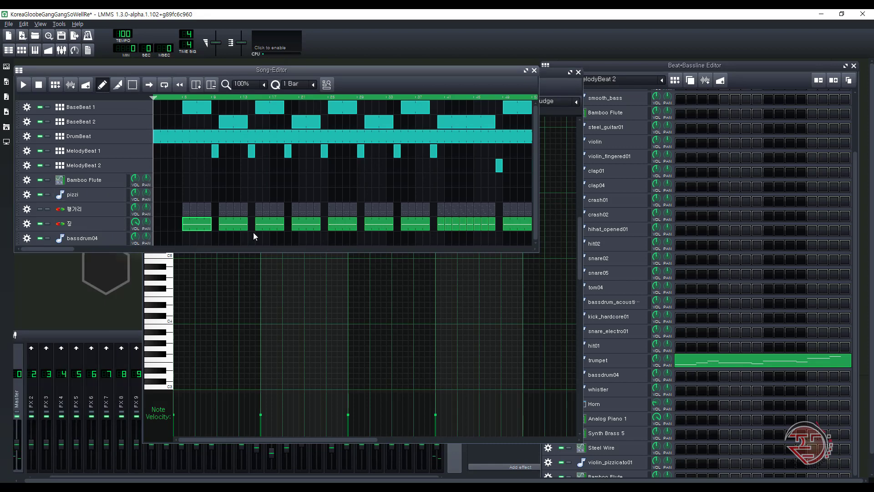
# Step: Open the first short 징 clip in the Piano-Roll, delete its stray note and play the clip
pyautogui.doubleClick(440, 224)
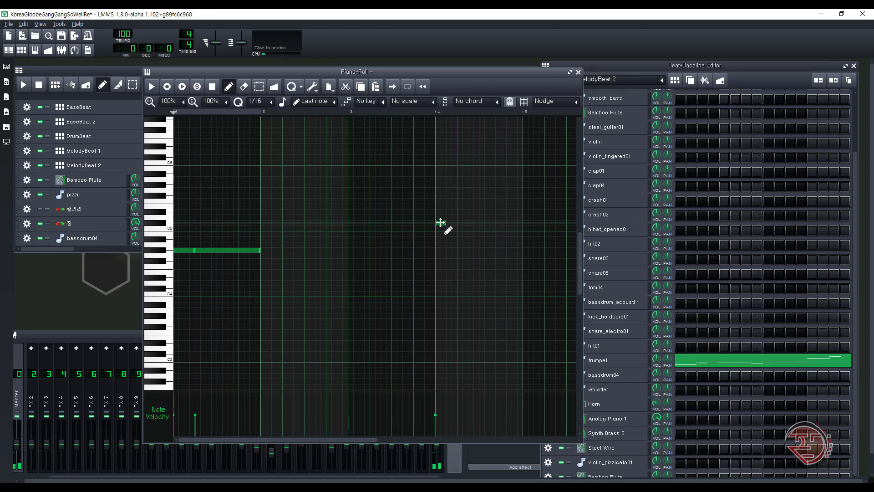
pyautogui.rightClick(442, 222)
pyautogui.press('space')
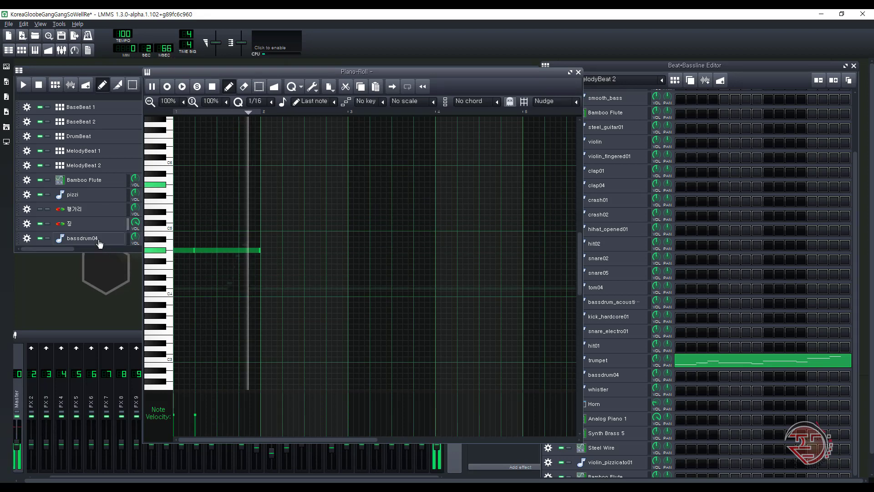
# Step: View the 징 track's stacking and arpeggio settings beside the Piano-Roll while the short clip plays, and stop playback
pyautogui.click(109, 224)
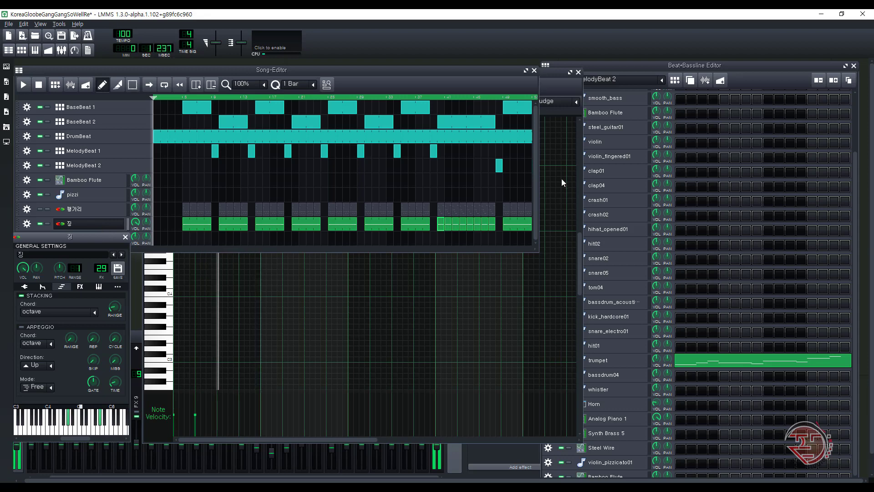
pyautogui.click(569, 84)
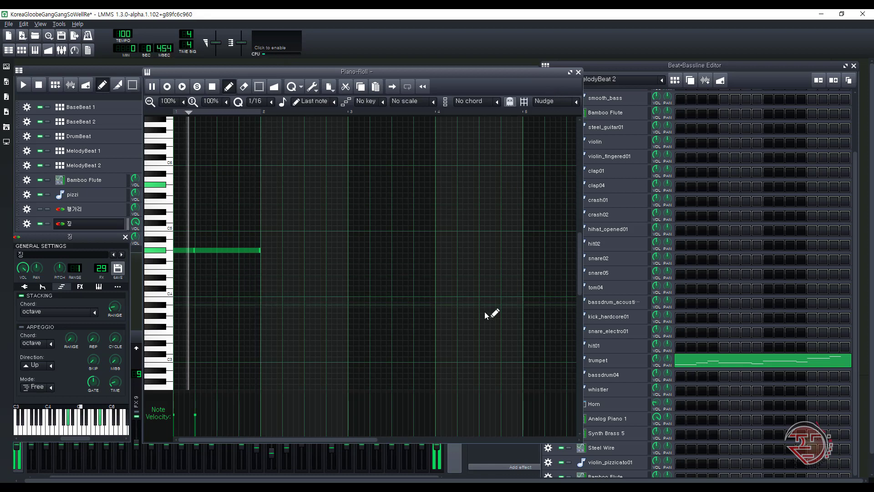
pyautogui.press('space')
# Step: Close the 징 instrument settings and mute the 징 track in the Song-Editor
pyautogui.click(94, 225)
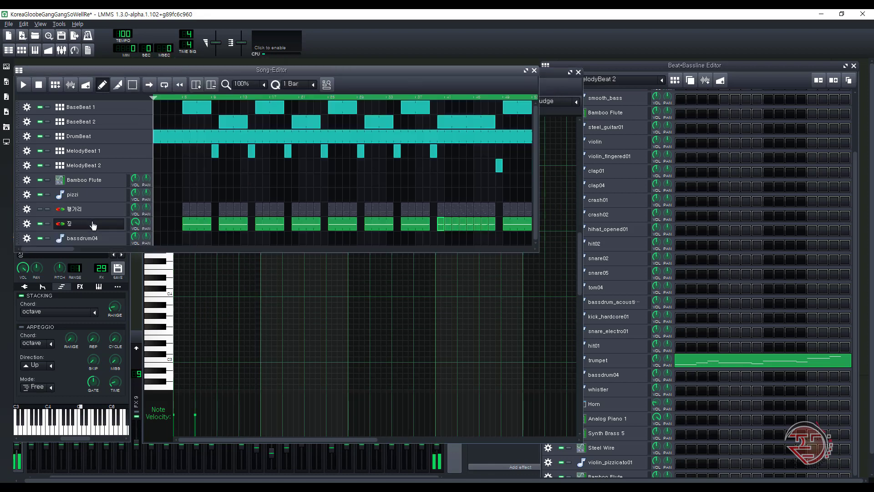
pyautogui.click(93, 224)
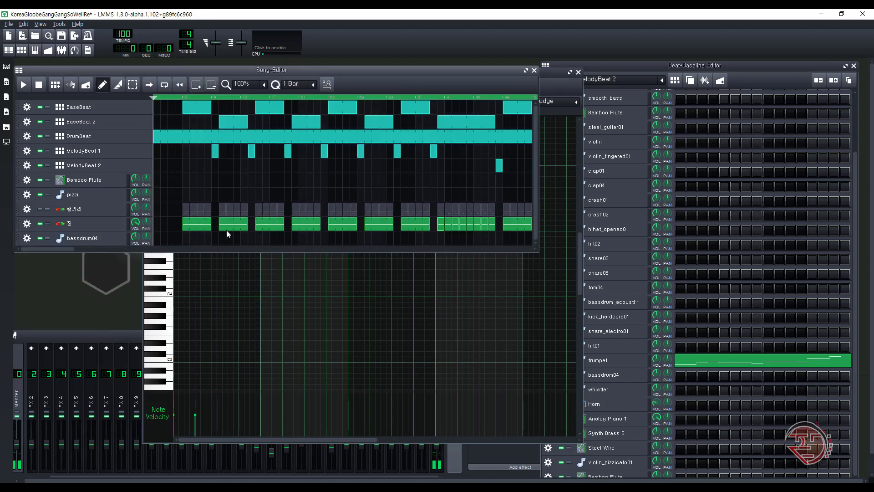
pyautogui.click(40, 223)
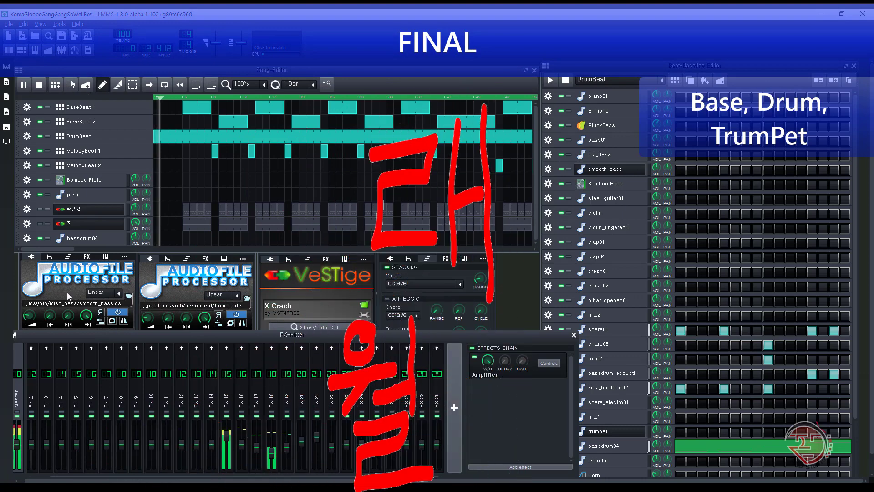
# Step: View the smooth_bass, trumpet, 꽹가리 and 징 instrument settings while the song plays, and return to the Song-Editor
pyautogui.click(69, 291)
pyautogui.click(191, 294)
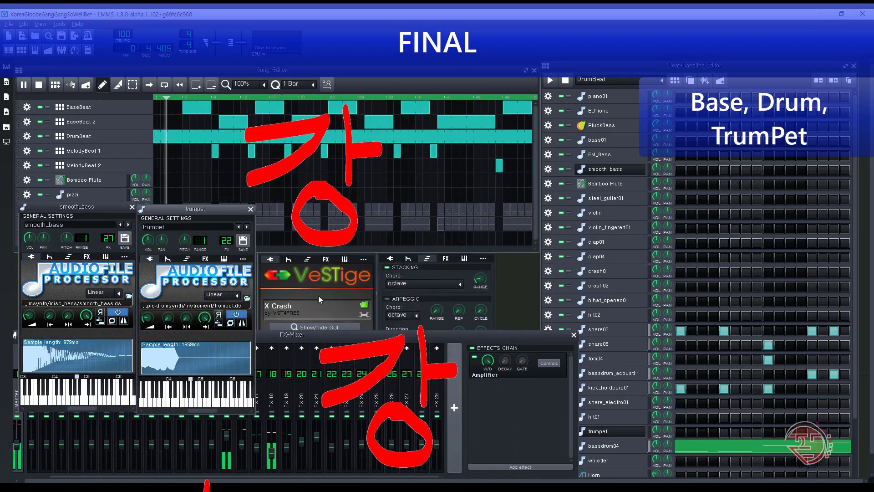
pyautogui.click(327, 306)
pyautogui.click(438, 292)
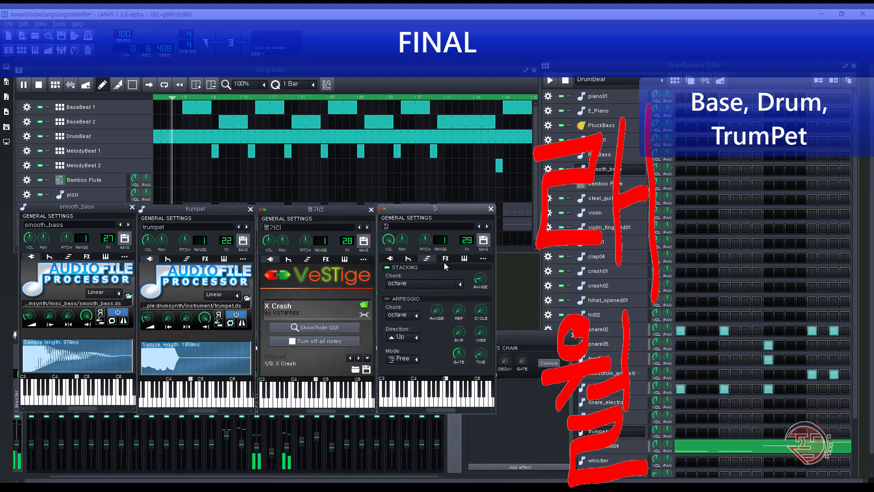
pyautogui.click(485, 83)
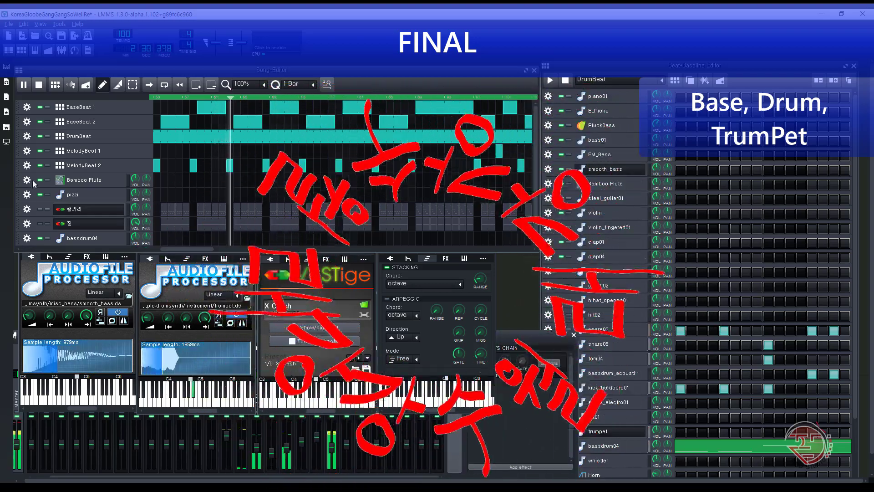
# Step: Unmute the 꽹가리 and 징 tracks while the song plays
pyautogui.click(40, 224)
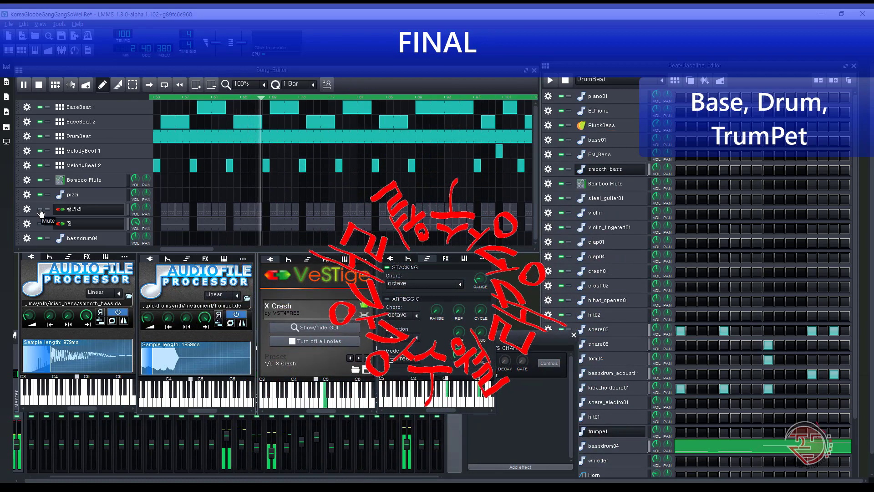
pyautogui.click(40, 210)
pyautogui.click(40, 224)
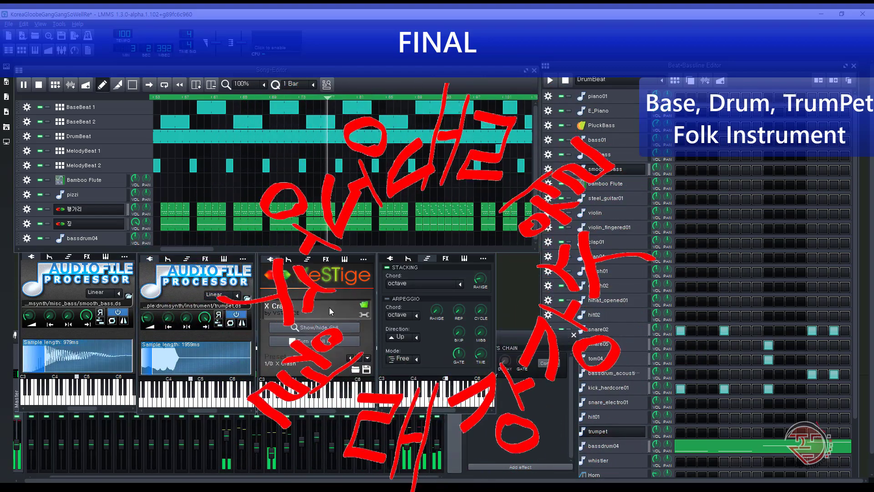
# Step: View the 꽹가리 and 징 instrument settings during playback, and return to the Song-Editor
pyautogui.click(331, 309)
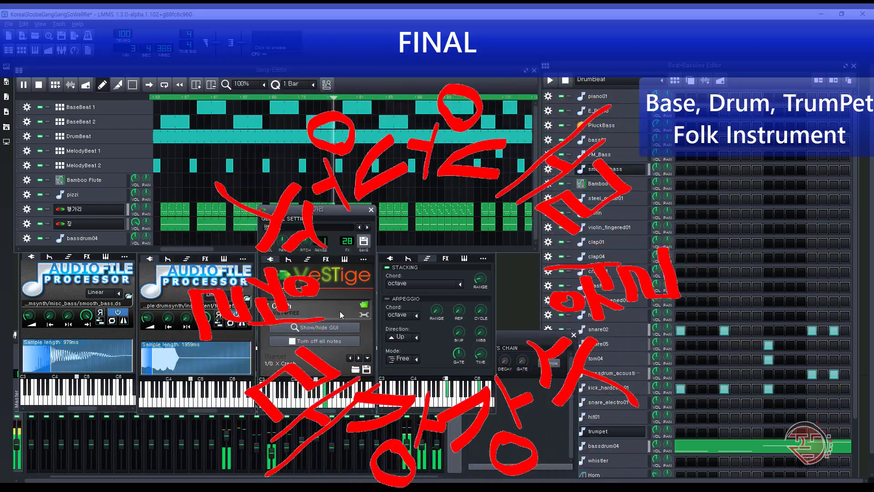
pyautogui.click(437, 350)
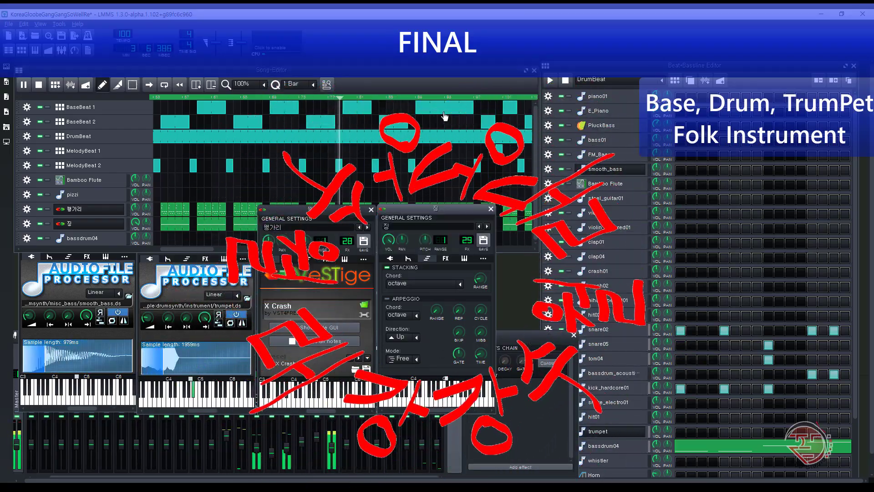
pyautogui.click(467, 84)
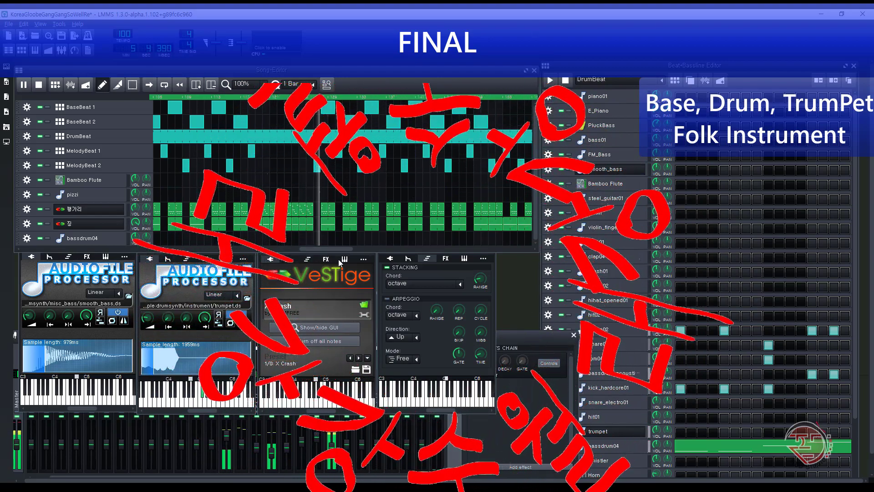
# Step: Delete the last clips of the 징 track near the song's end and refill that stretch with clips
pyautogui.moveTo(339, 249); pyautogui.dragTo(379, 247)
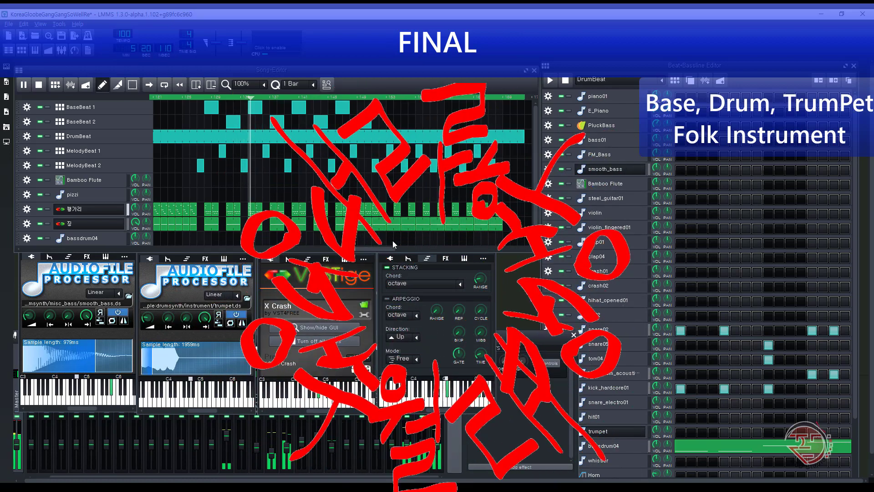
pyautogui.moveTo(393, 241); pyautogui.dragTo(512, 220)
pyautogui.press('Delete')
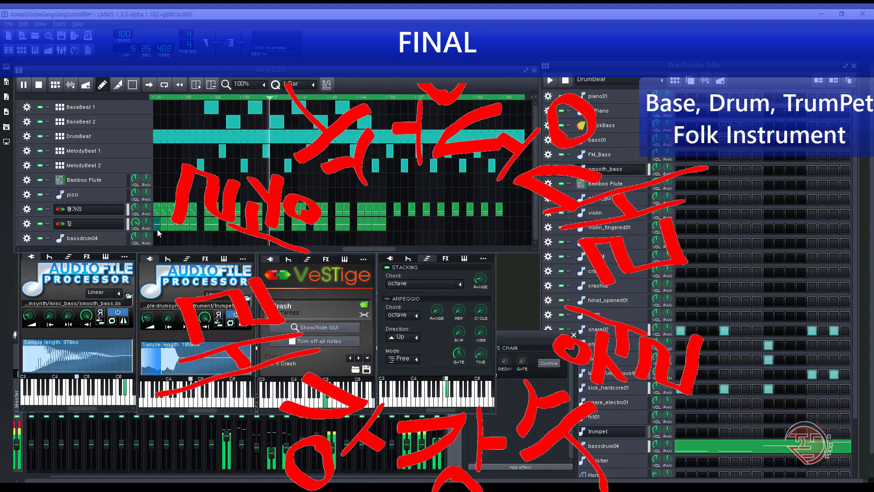
pyautogui.moveTo(157, 228); pyautogui.dragTo(518, 231)
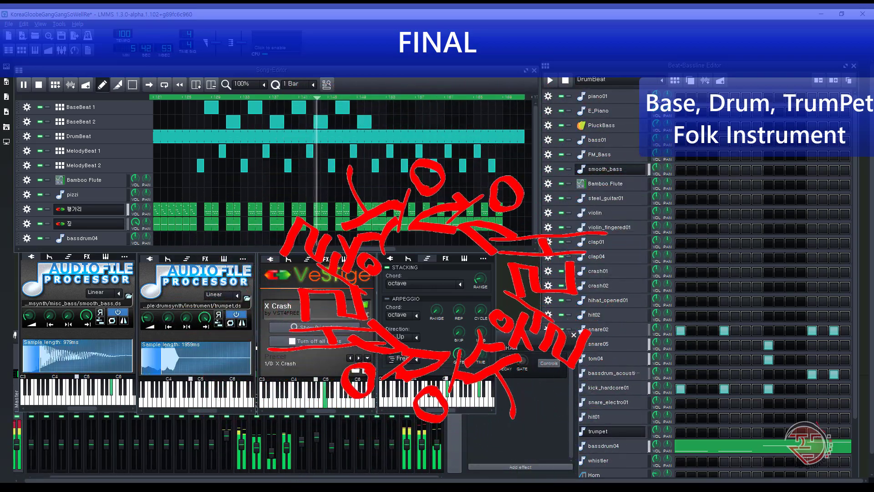